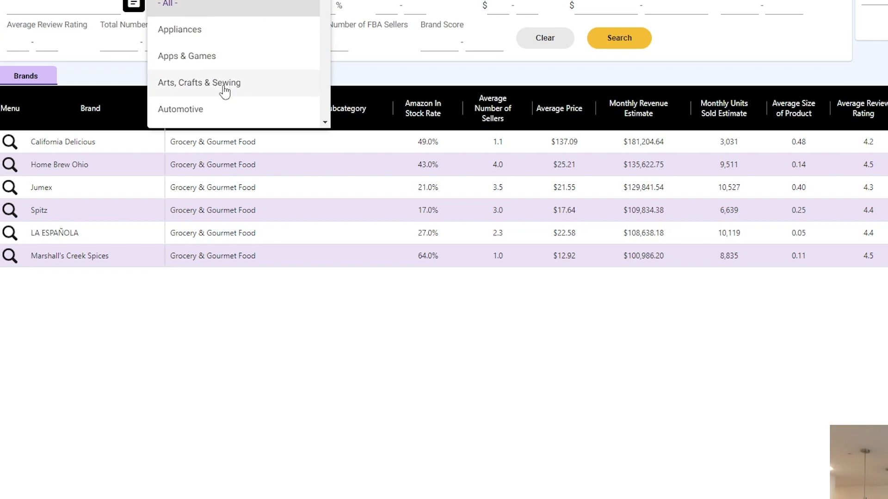
Step: Search the brand database for brands in the Grocery & Gourmet Food category
{"action": "scroll", "coordinate": [227, 93], "scroll_direction": "down", "scroll_amount": 2}
{"action": "scroll", "coordinate": [230, 19], "scroll_direction": "up", "scroll_amount": 3}
{"action": "left_click", "coordinate": [229, 58]}
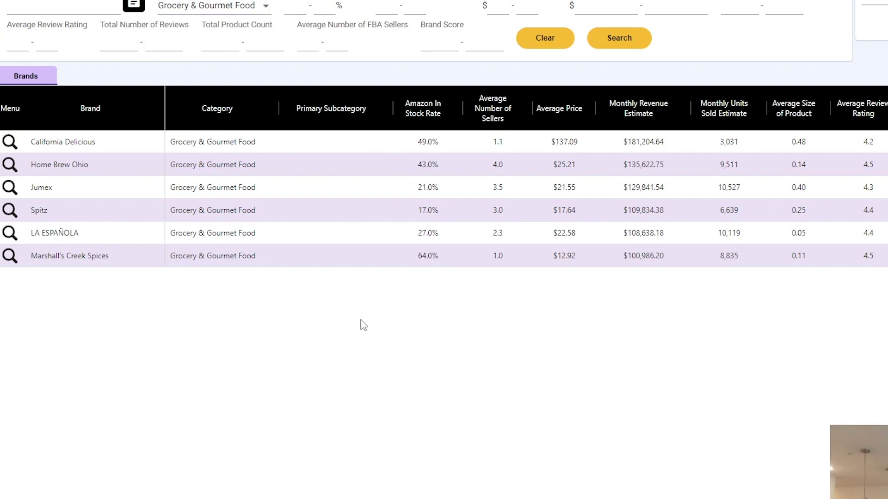
{"action": "left_click", "coordinate": [624, 41]}
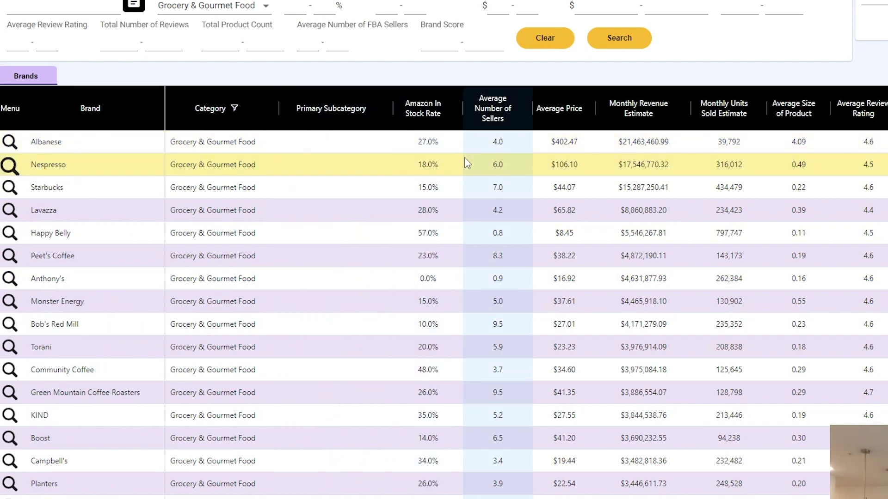
Step: Filter the brands to a maximum Amazon In Stock Rate of 60%
{"action": "mouse_move", "coordinate": [451, 119]}
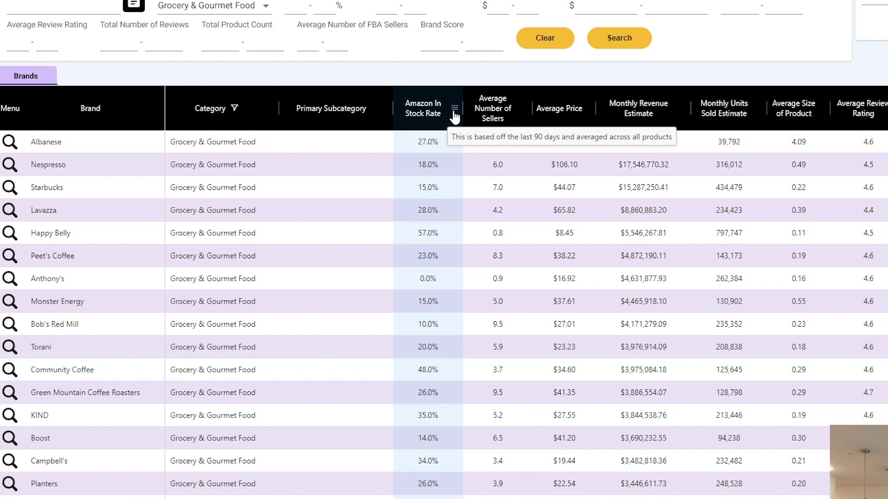
{"action": "left_click", "coordinate": [454, 111]}
{"action": "left_click", "coordinate": [506, 159]}
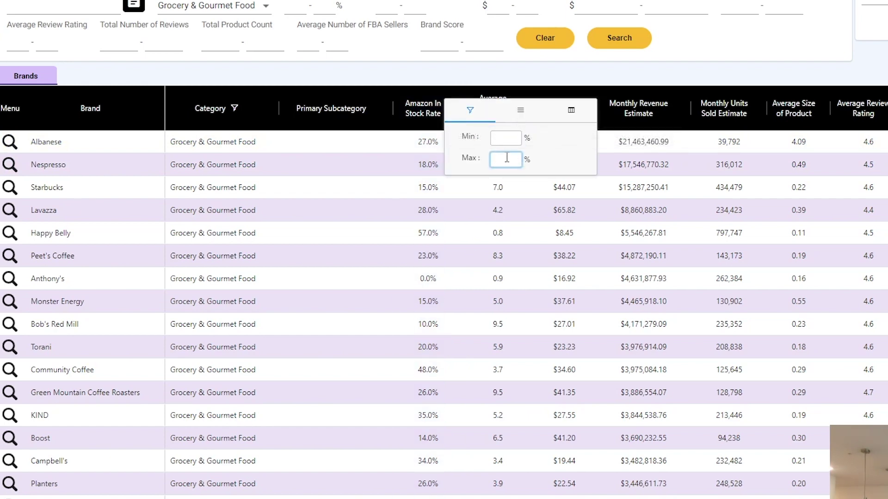
{"action": "type", "text": "80"}
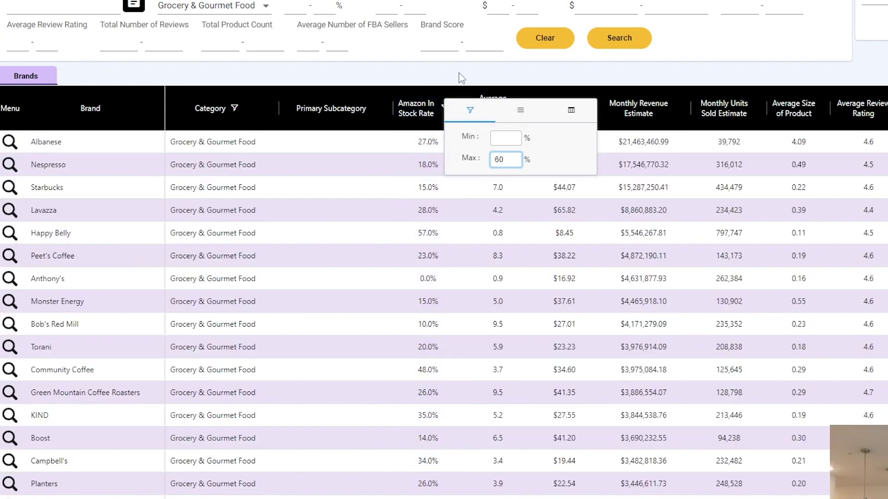
{"action": "left_click", "coordinate": [462, 73]}
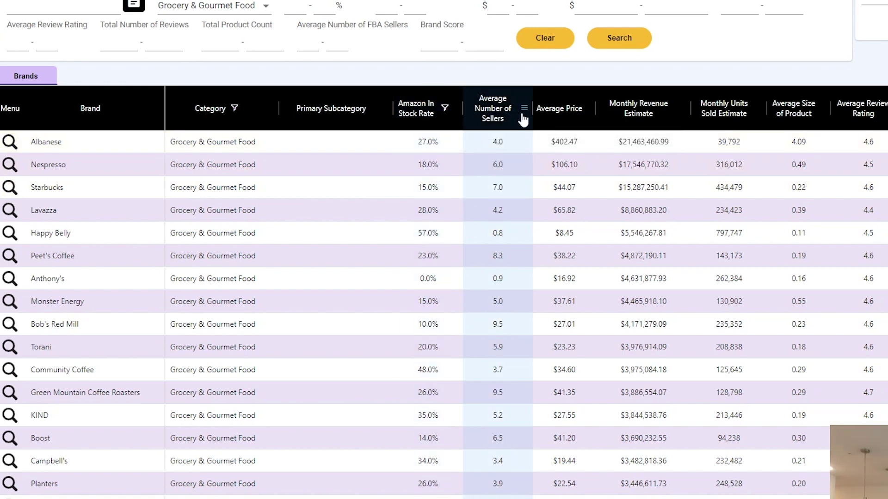
Step: Filter the brands to a minimum Average Number of Sellers of 3
{"action": "left_click", "coordinate": [523, 111]}
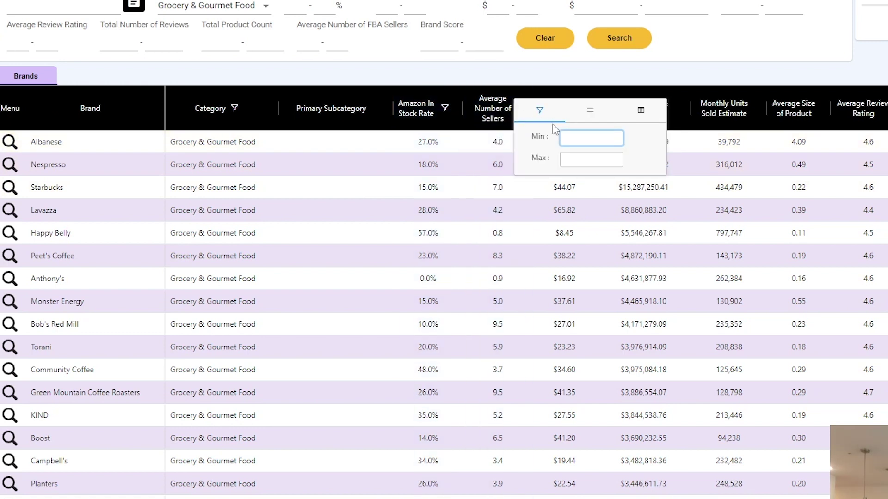
{"action": "type", "text": "3"}
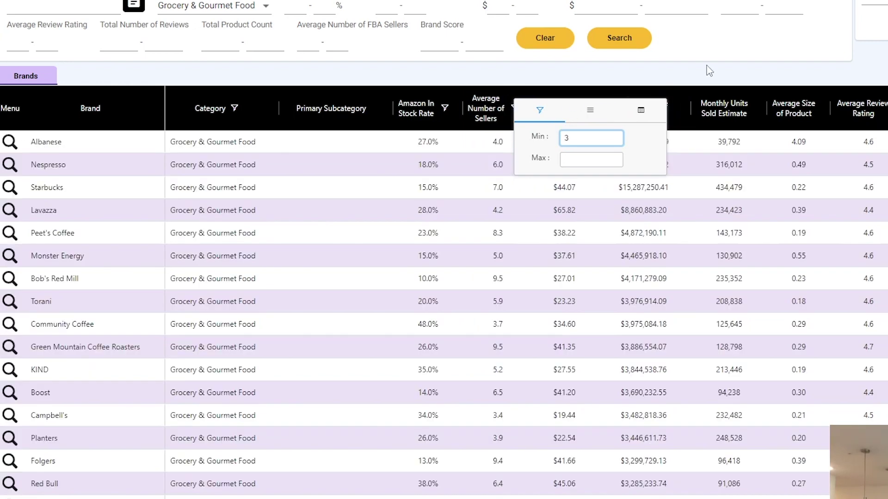
{"action": "left_click", "coordinate": [708, 70]}
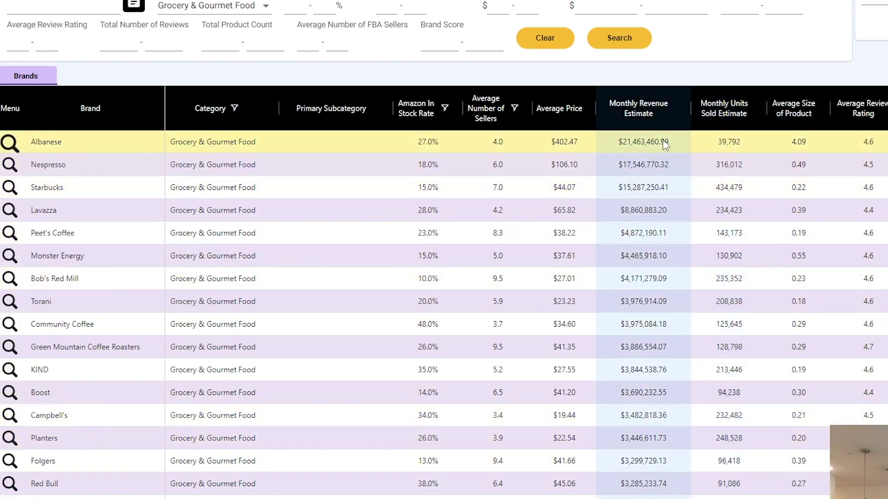
Step: Limit the Monthly Revenue Estimate to between 35000 and 500000 and sort the brands by it in ascending order
{"action": "mouse_move", "coordinate": [660, 116]}
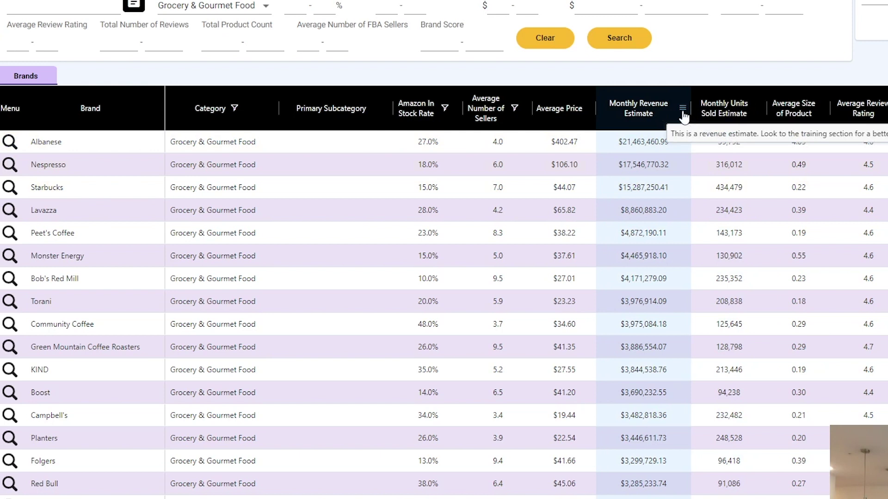
{"action": "left_click", "coordinate": [682, 110]}
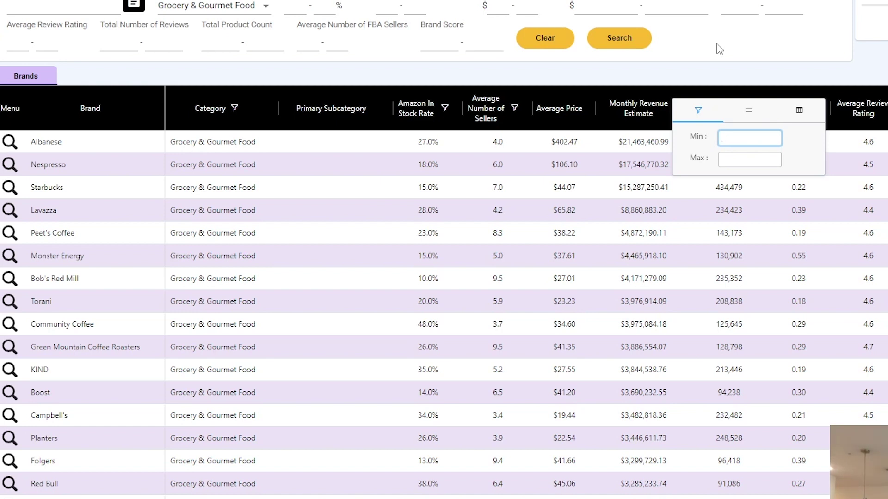
{"action": "type", "text": "35000"}
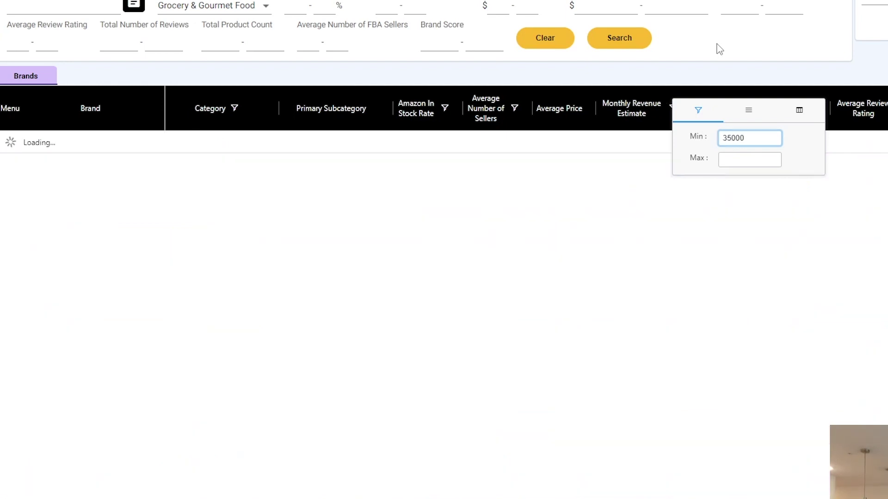
{"action": "key", "text": "Tab"}
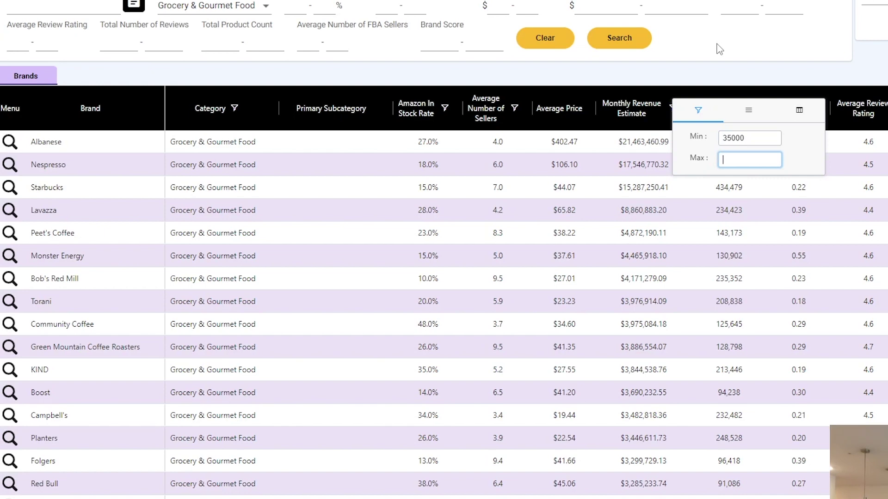
{"action": "type", "text": "500000"}
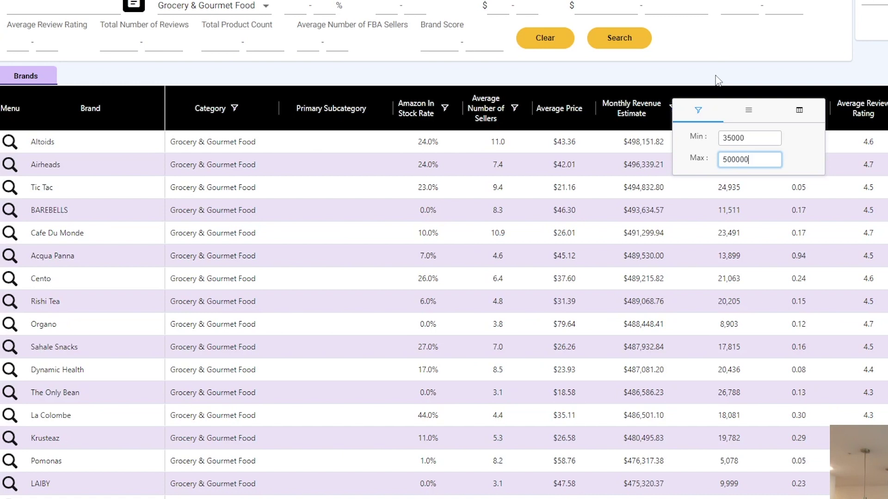
{"action": "left_click", "coordinate": [717, 80]}
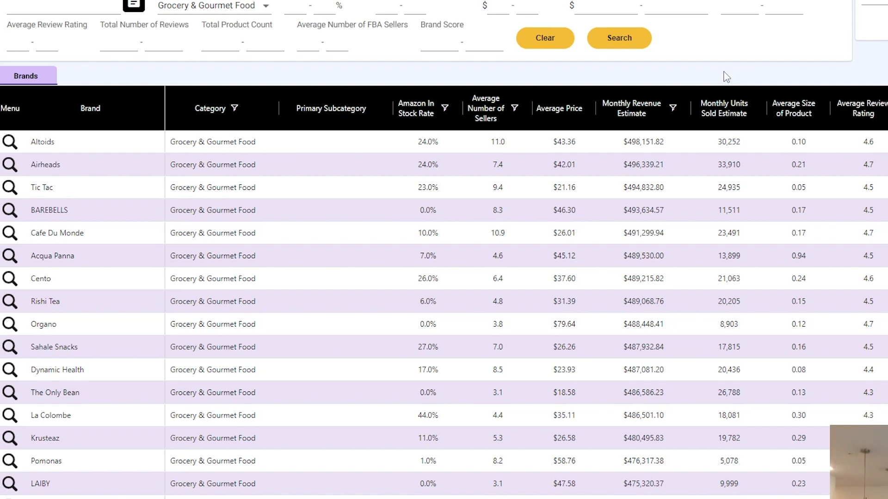
{"action": "mouse_move", "coordinate": [621, 111]}
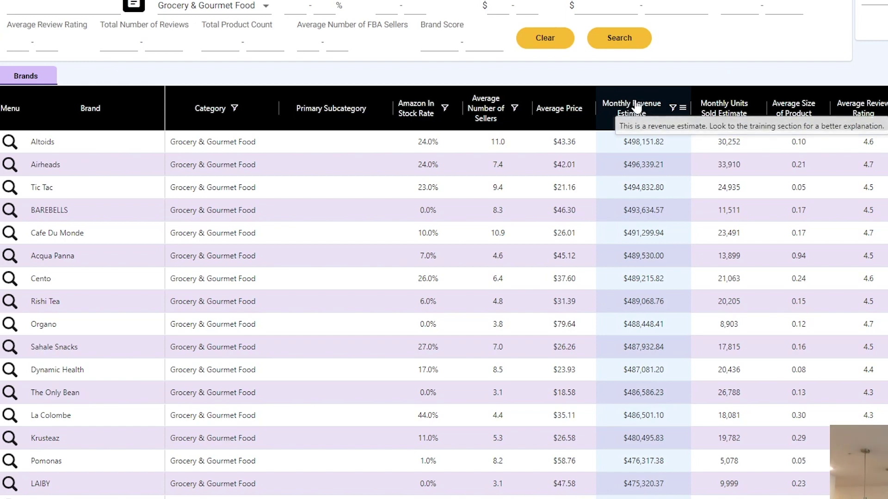
{"action": "left_click", "coordinate": [636, 104]}
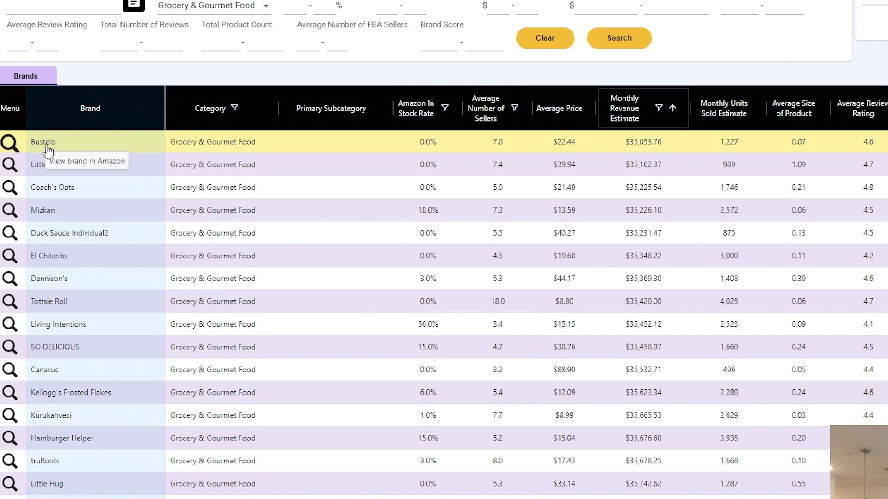
Step: Open the Little Debbie's and Coach's Oats brands on Amazon from the brand list
{"action": "left_click", "coordinate": [54, 167]}
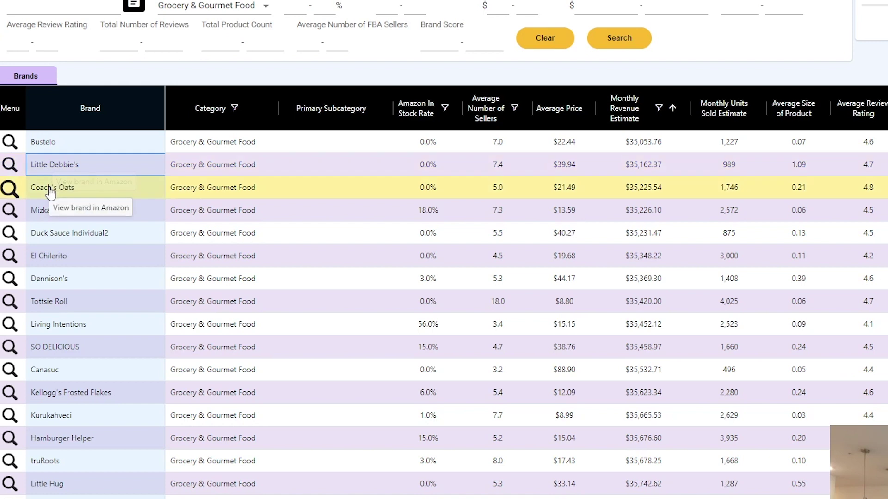
{"action": "left_click", "coordinate": [50, 190]}
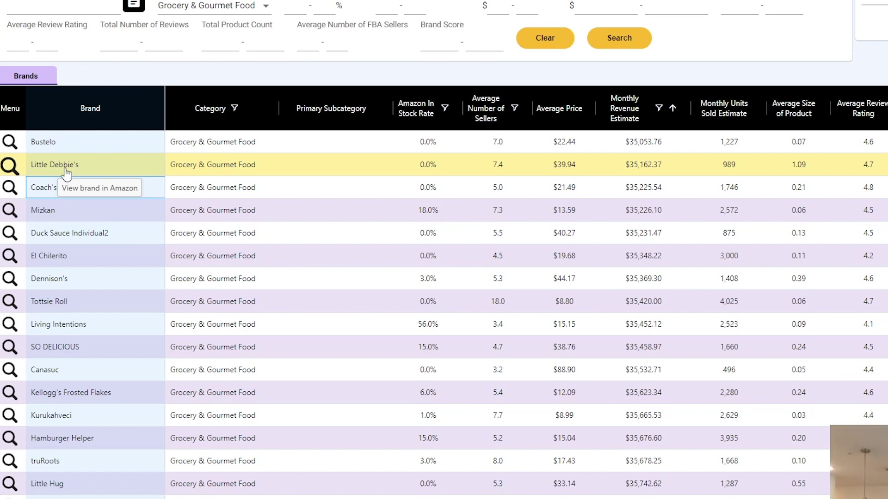
{"action": "left_click", "coordinate": [93, 165]}
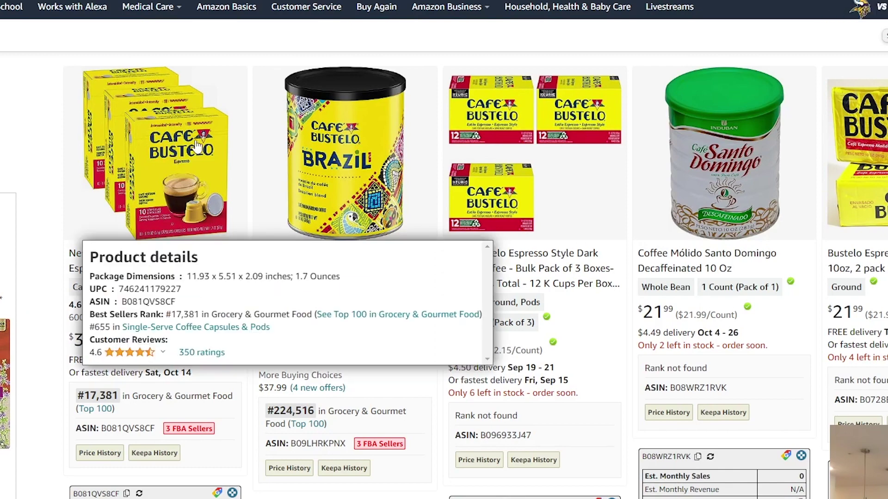
Step: Examine the sales rank, category and FBA seller count of the Nespresso Cafe Bustelo espresso capsules in the Amazon results
{"action": "mouse_move", "coordinate": [156, 193]}
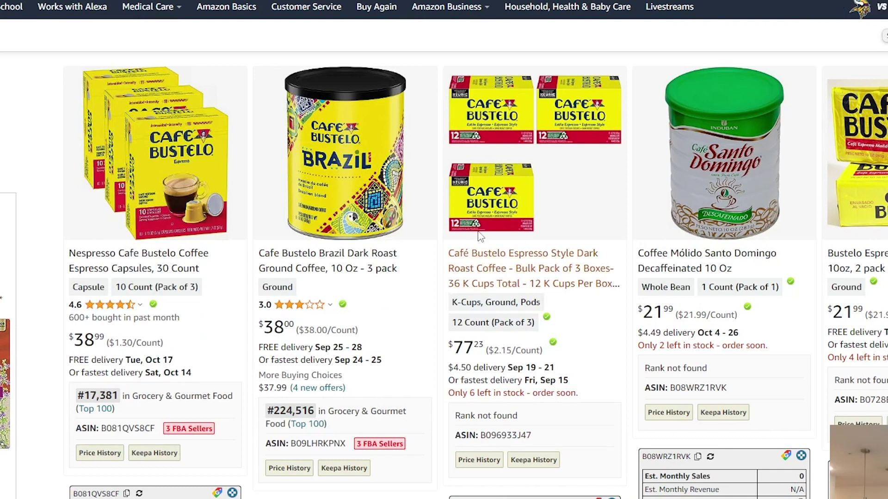
{"action": "left_click", "coordinate": [884, 4]}
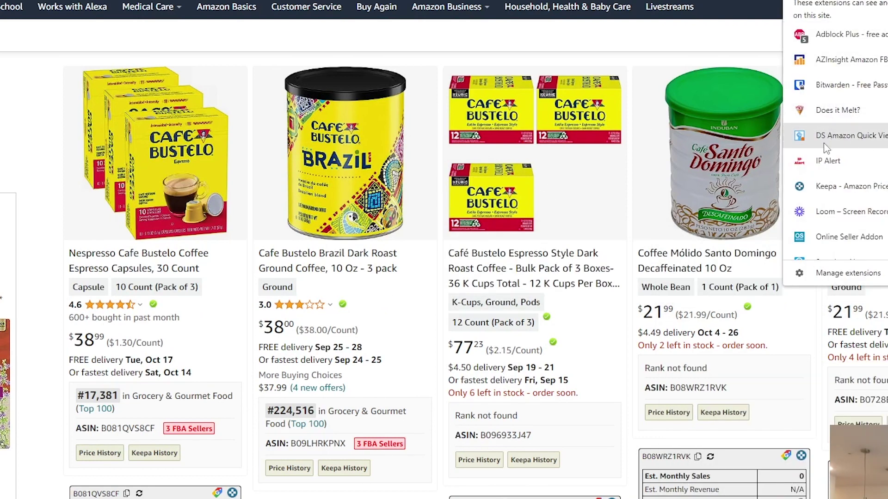
{"action": "key", "text": "Escape"}
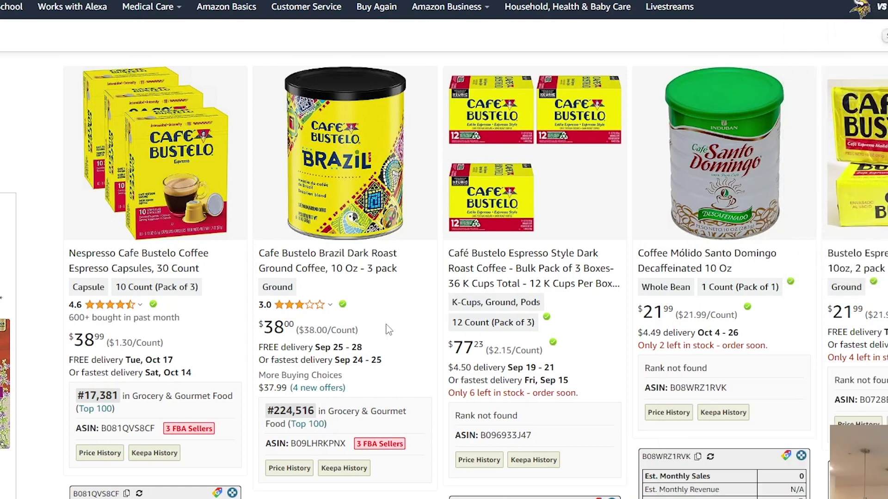
{"action": "left_click_drag", "start_coordinate": [71, 396], "coordinate": [208, 450]}
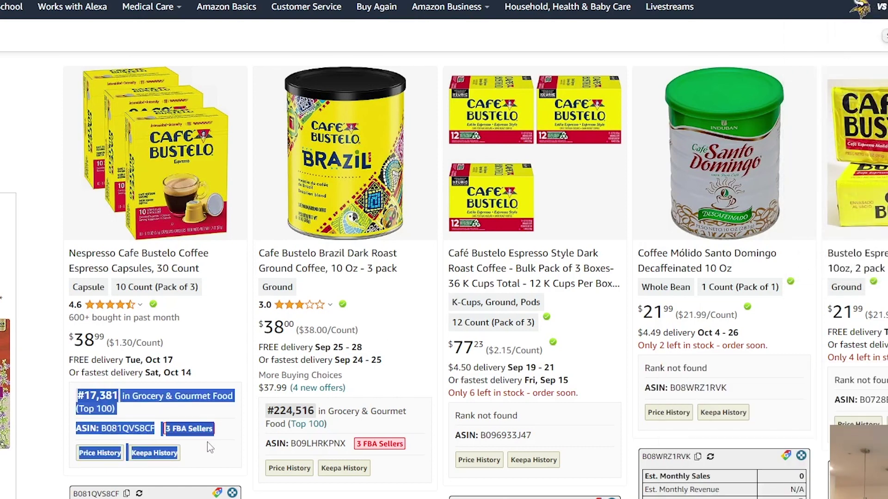
{"action": "left_click", "coordinate": [211, 445]}
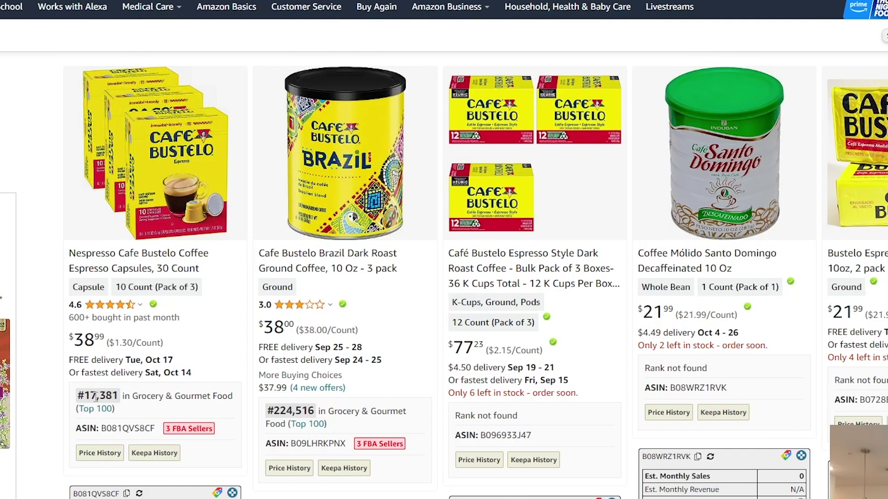
{"action": "triple_click", "coordinate": [150, 397]}
{"action": "left_click", "coordinate": [167, 397]}
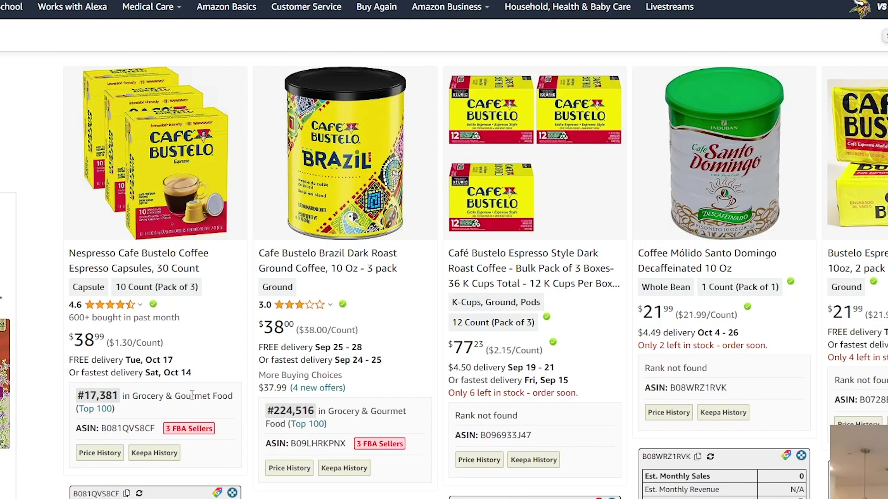
{"action": "scroll", "coordinate": [193, 397], "scroll_direction": "down", "scroll_amount": 1}
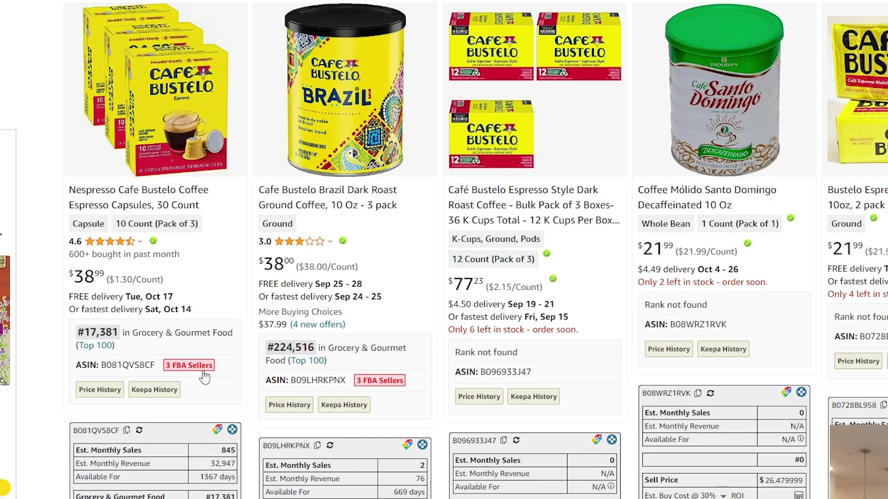
Step: Open the Nespresso Cafe Bustelo espresso capsules product page and look through its details and offers
{"action": "mouse_move", "coordinate": [173, 200]}
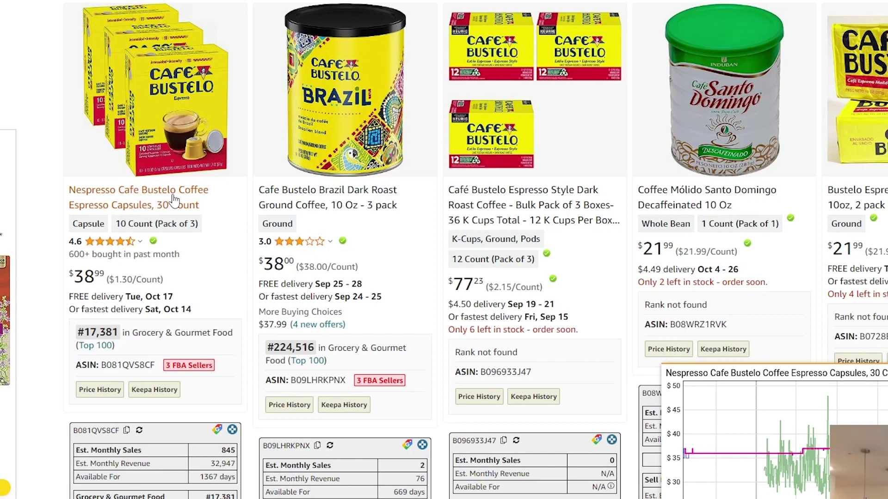
{"action": "left_click", "coordinate": [174, 199]}
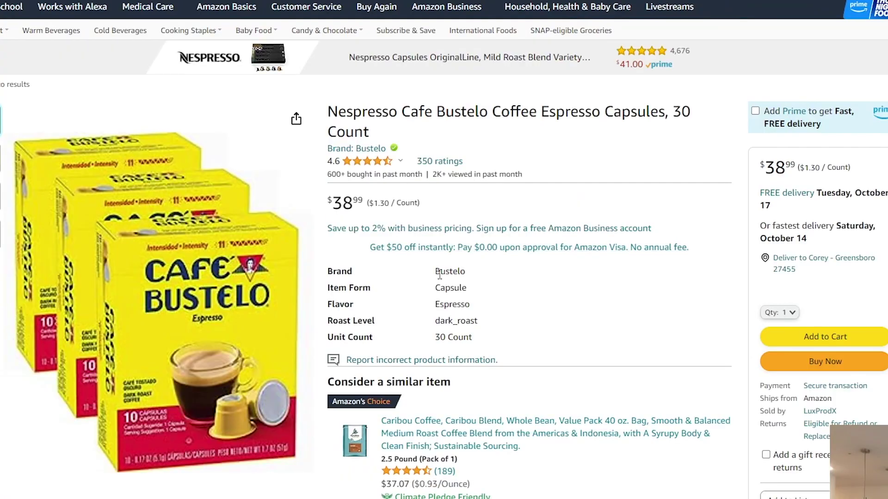
{"action": "scroll", "coordinate": [442, 279], "scroll_direction": "down", "scroll_amount": 3}
{"action": "scroll", "coordinate": [442, 279], "scroll_direction": "down", "scroll_amount": 3}
{"action": "scroll", "coordinate": [441, 277], "scroll_direction": "down", "scroll_amount": 5}
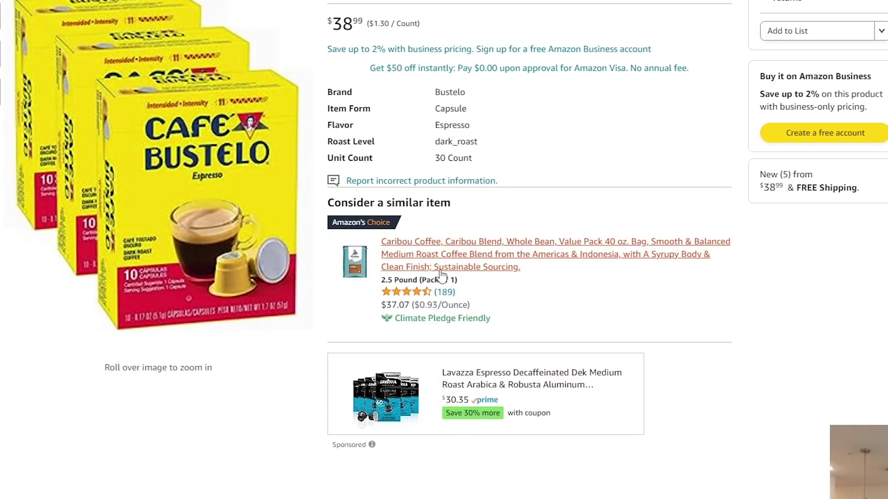
{"action": "scroll", "coordinate": [441, 276], "scroll_direction": "down", "scroll_amount": 4}
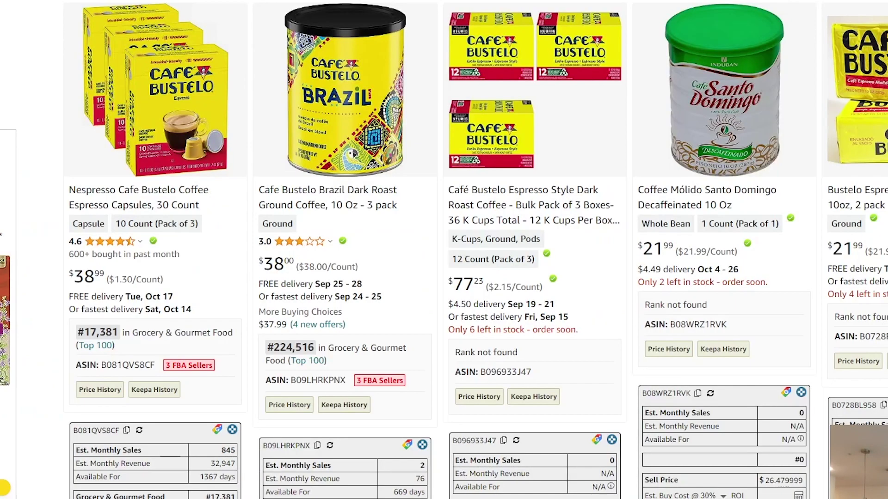
Step: Check the past-month purchase figure of the Nespresso Cafe Bustelo espresso capsules in the search results
{"action": "mouse_move", "coordinate": [86, 208]}
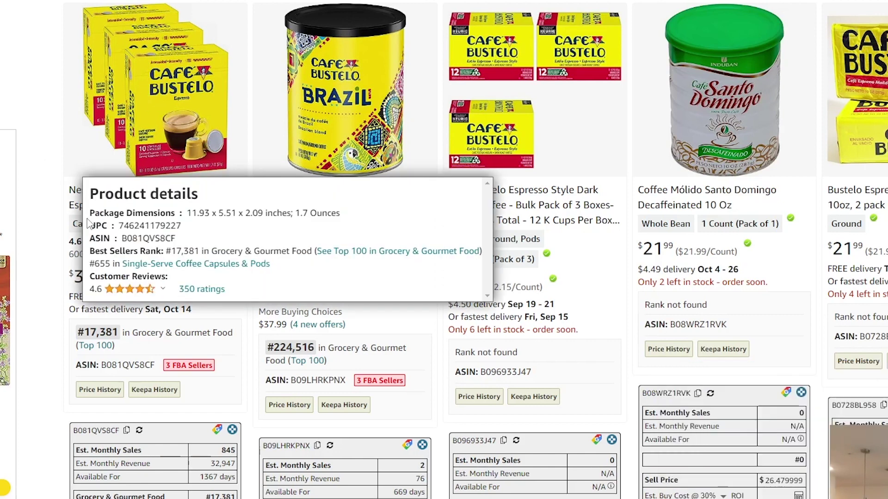
{"action": "left_click_drag", "start_coordinate": [70, 255], "coordinate": [172, 255]}
{"action": "left_click", "coordinate": [97, 255]}
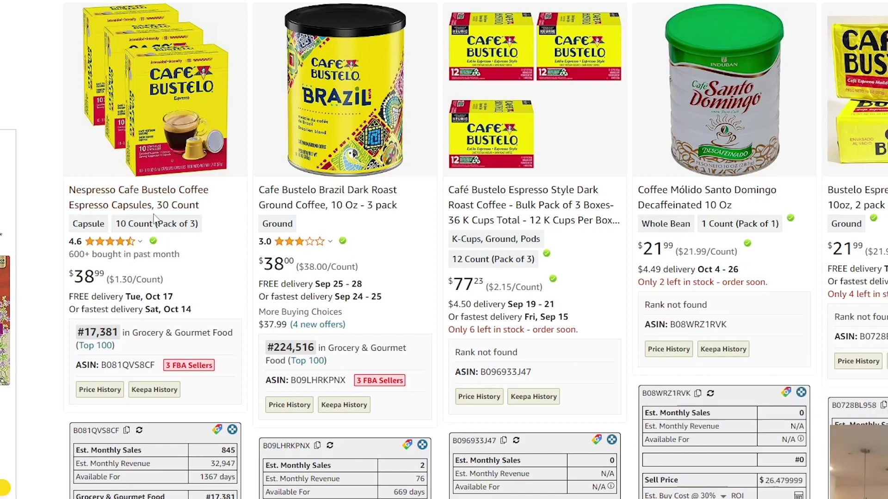
Step: Compare the sales rank, past-month purchases and FBA seller counts of the two Coach's Oats oatmeal listings on Amazon
{"action": "mouse_move", "coordinate": [167, 112]}
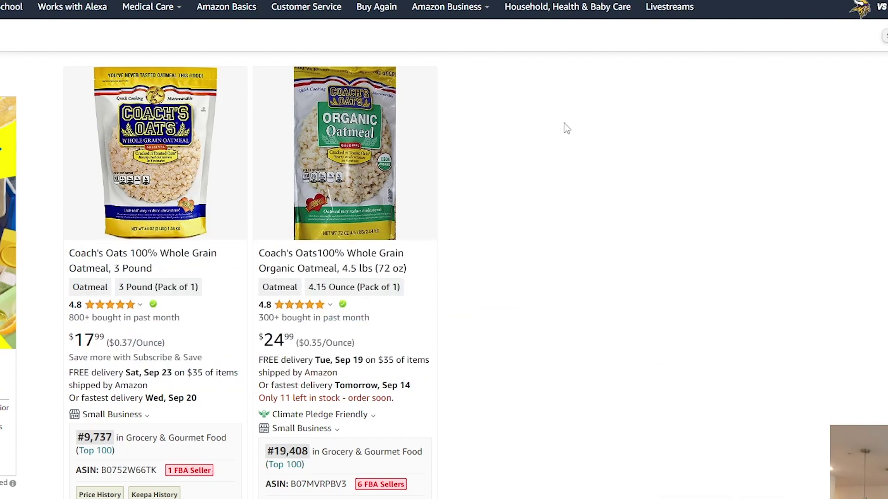
{"action": "scroll", "coordinate": [561, 123], "scroll_direction": "down", "scroll_amount": 2}
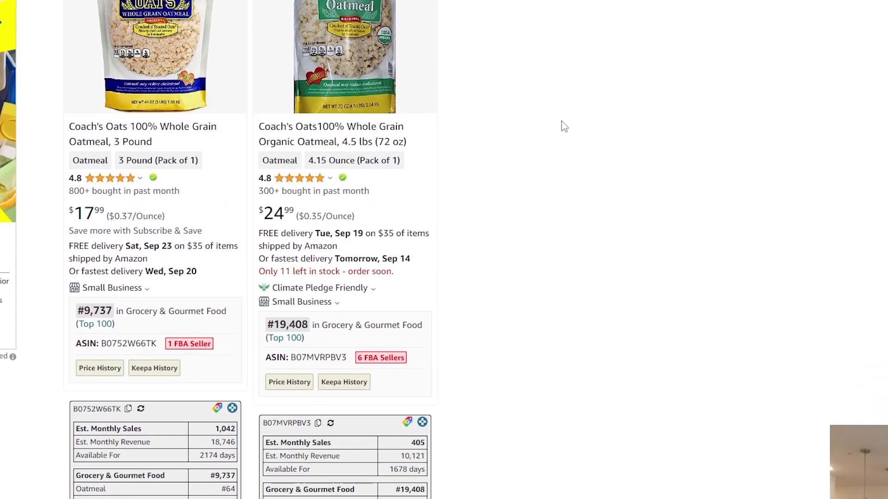
{"action": "scroll", "coordinate": [561, 120], "scroll_direction": "up", "scroll_amount": 3}
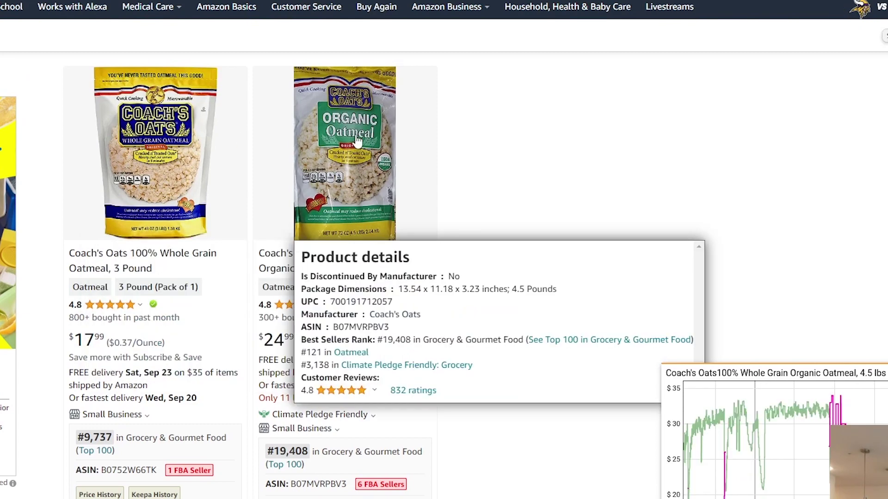
{"action": "mouse_move", "coordinate": [317, 132]}
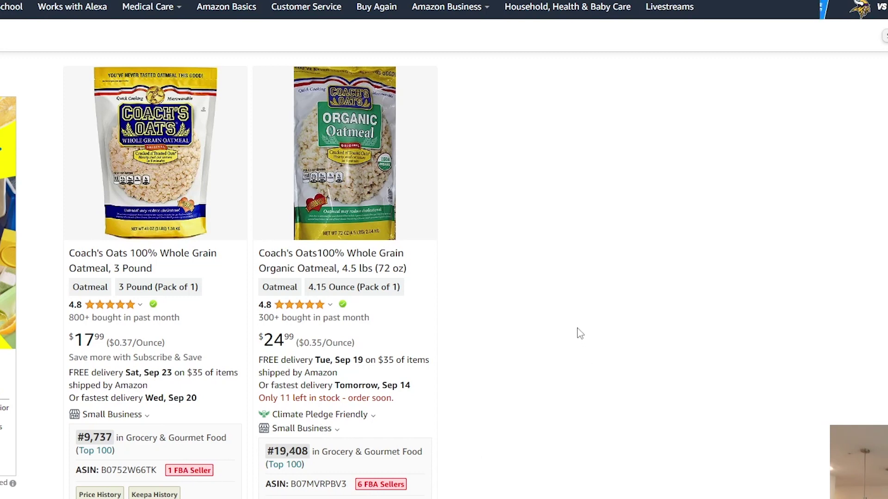
{"action": "scroll", "coordinate": [574, 331], "scroll_direction": "down", "scroll_amount": 1}
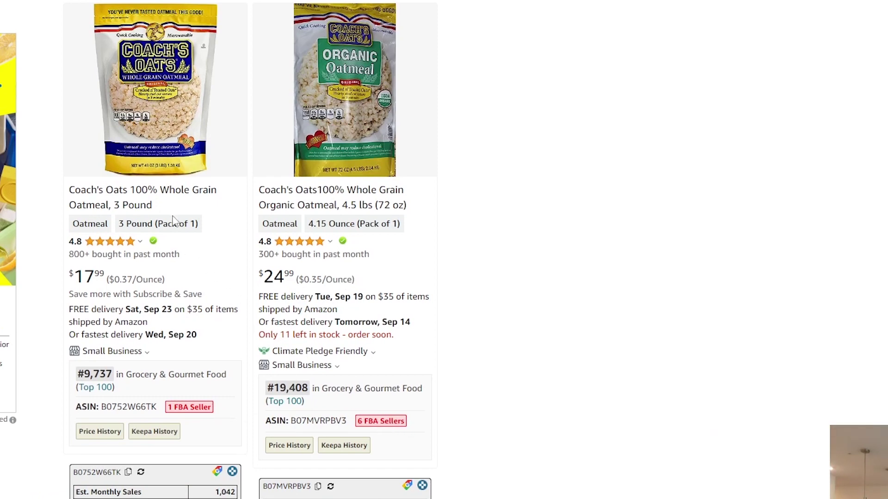
{"action": "mouse_move", "coordinate": [178, 199]}
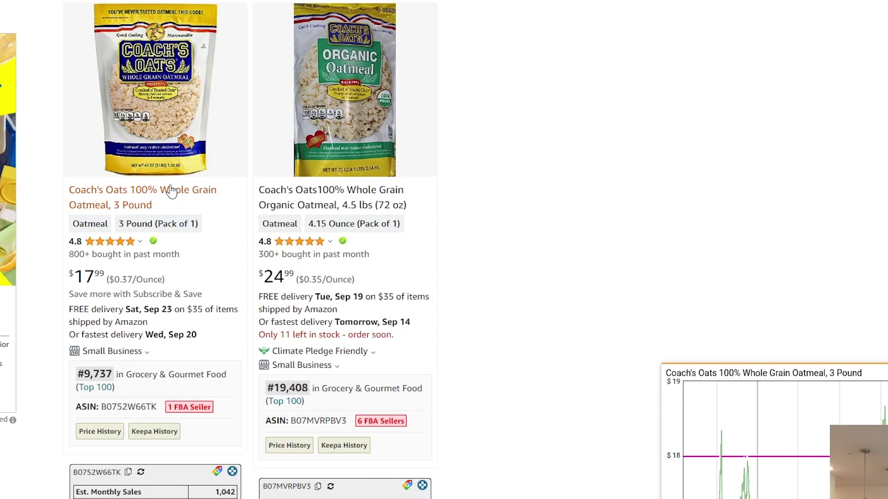
Step: Open the Coach's Oats 100% Whole Grain Oatmeal, 3 Pound product page and look through its seller and product details
{"action": "left_click", "coordinate": [155, 92]}
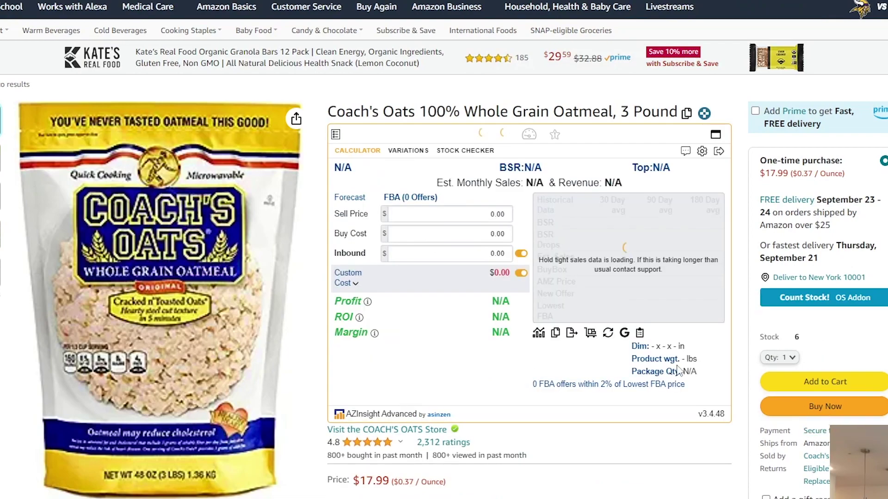
{"action": "scroll", "coordinate": [731, 349], "scroll_direction": "down", "scroll_amount": 3}
{"action": "scroll", "coordinate": [730, 349], "scroll_direction": "down", "scroll_amount": 14}
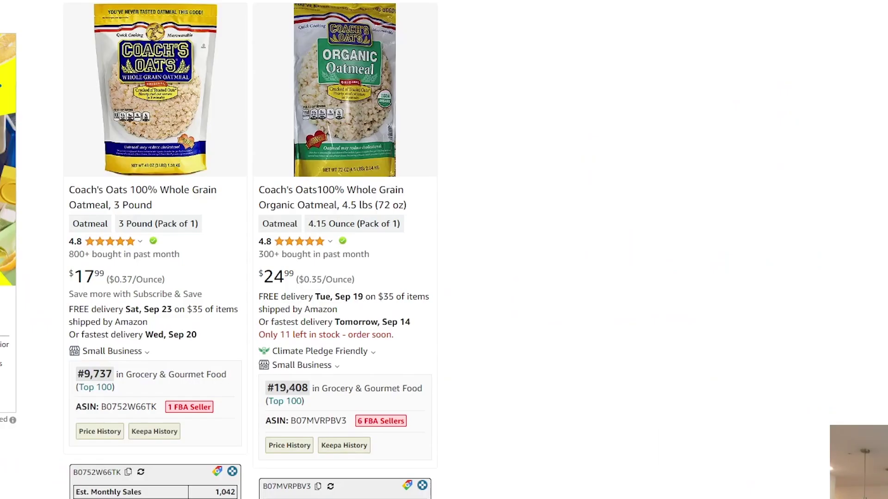
Step: Open the Coach's Oats Organic Oatmeal, 4.5 lbs product page and check its seller and competing offers
{"action": "mouse_move", "coordinate": [362, 199]}
{"action": "mouse_move", "coordinate": [270, 194]}
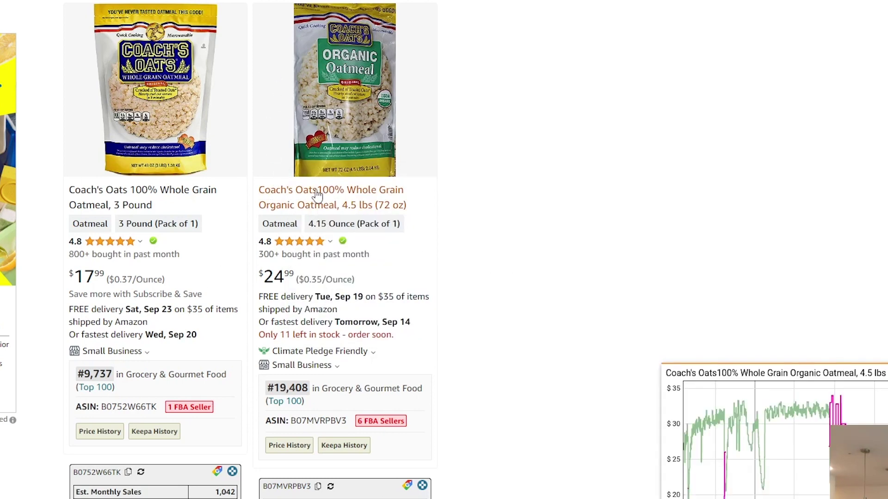
{"action": "left_click_drag", "start_coordinate": [259, 257], "coordinate": [334, 257]}
{"action": "left_click", "coordinate": [333, 257]}
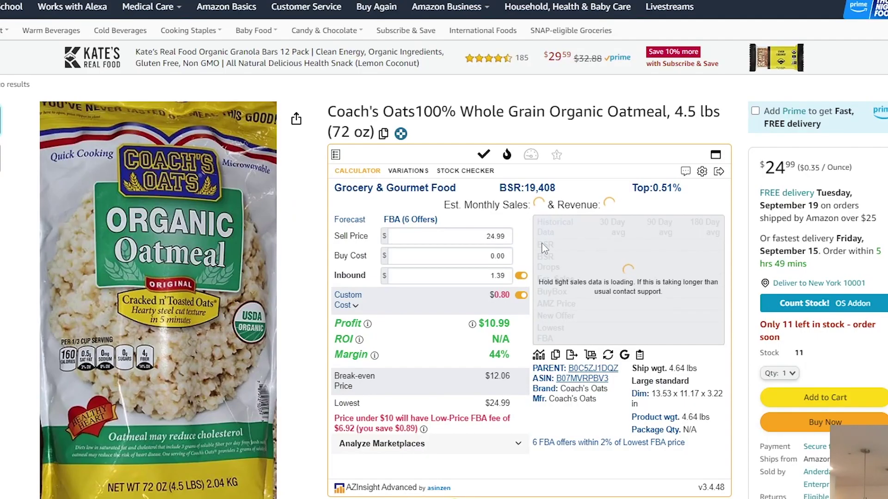
{"action": "scroll", "coordinate": [555, 242], "scroll_direction": "down", "scroll_amount": 3}
{"action": "scroll", "coordinate": [828, 234], "scroll_direction": "down", "scroll_amount": 2}
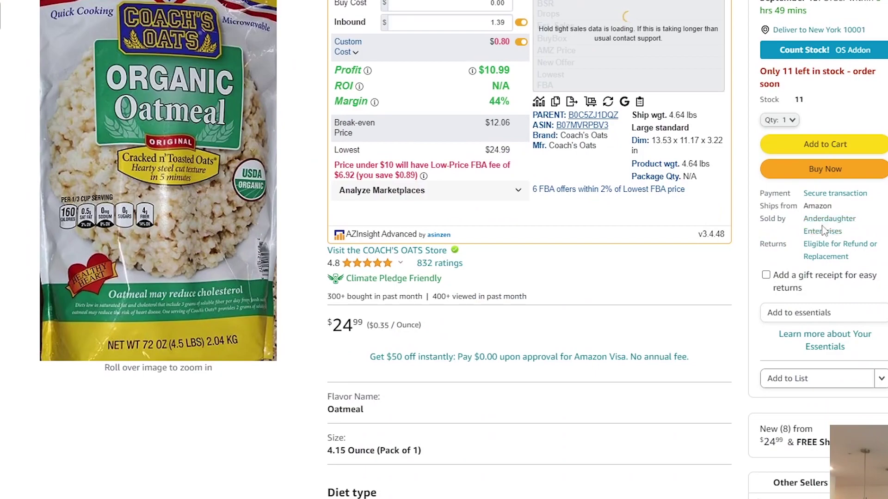
{"action": "scroll", "coordinate": [831, 250], "scroll_direction": "down", "scroll_amount": 4}
{"action": "scroll", "coordinate": [827, 175], "scroll_direction": "up", "scroll_amount": 3}
Step: Examine the Keepa price, sales rank and offer count history of the Coach's Oats organic oatmeal
{"action": "scroll", "coordinate": [830, 169], "scroll_direction": "down", "scroll_amount": 12}
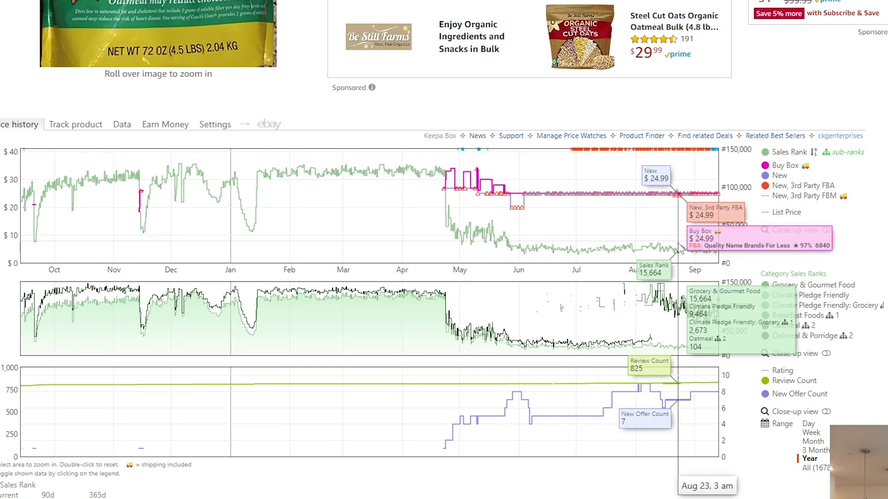
{"action": "scroll", "coordinate": [455, 216], "scroll_direction": "up", "scroll_amount": 8}
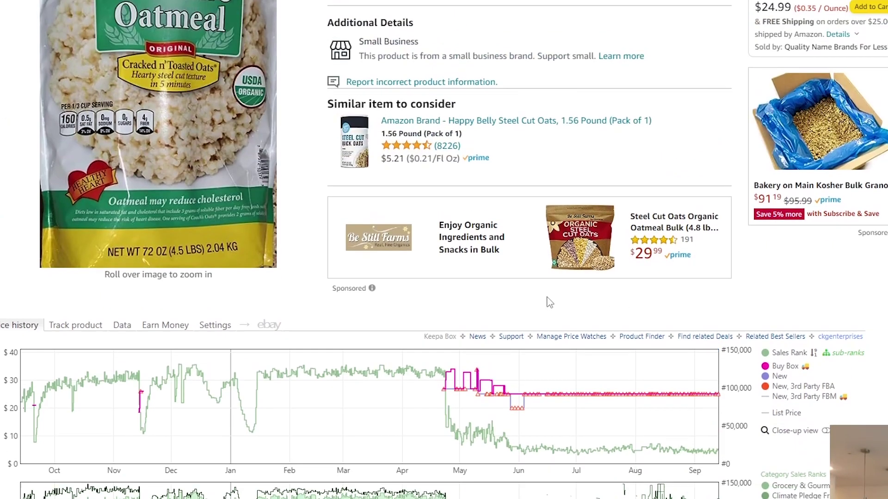
{"action": "scroll", "coordinate": [454, 216], "scroll_direction": "up", "scroll_amount": 5}
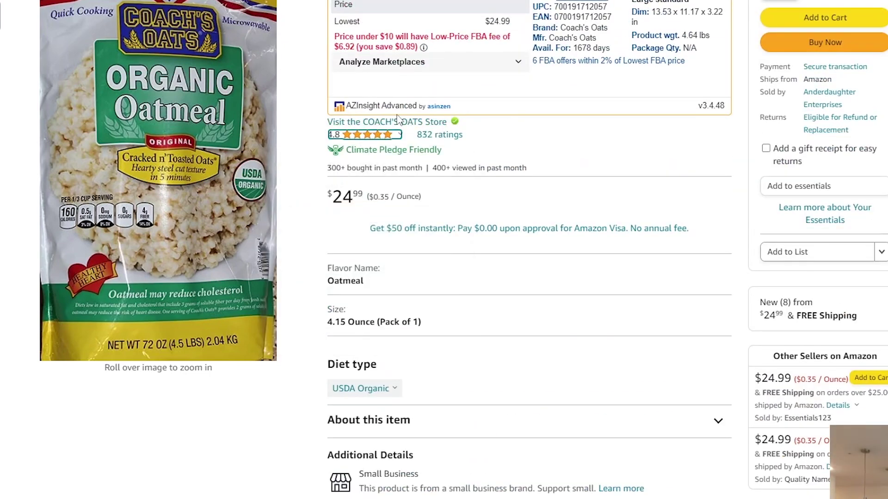
{"action": "scroll", "coordinate": [408, 142], "scroll_direction": "up", "scroll_amount": 6}
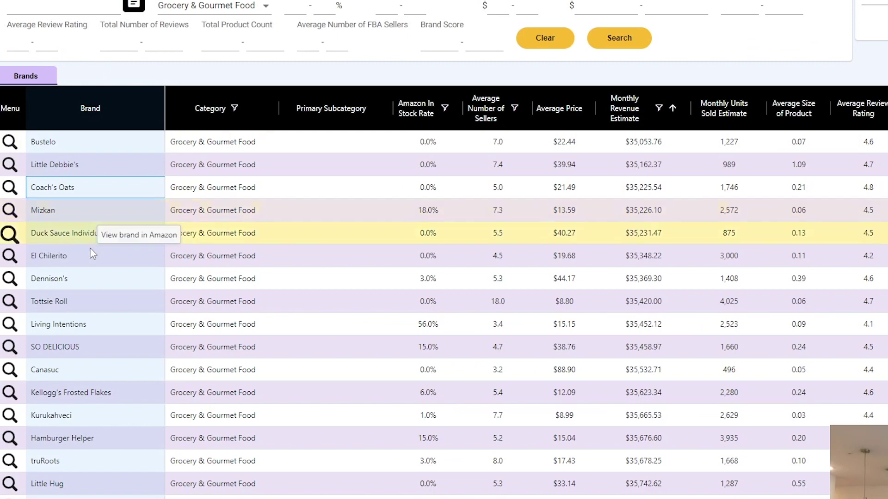
Step: Open the El Chilerito and Paisley Farm brands on Amazon from the brand list
{"action": "left_click", "coordinate": [56, 262]}
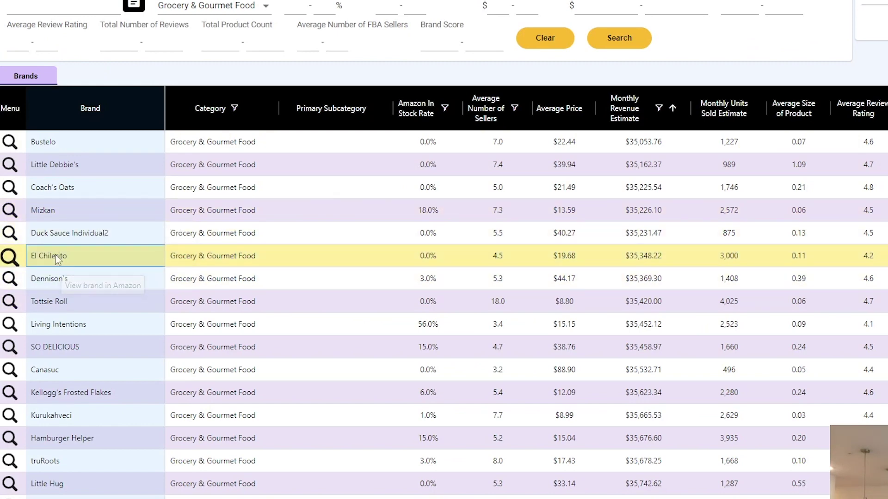
{"action": "scroll", "coordinate": [88, 365], "scroll_direction": "down", "scroll_amount": 3}
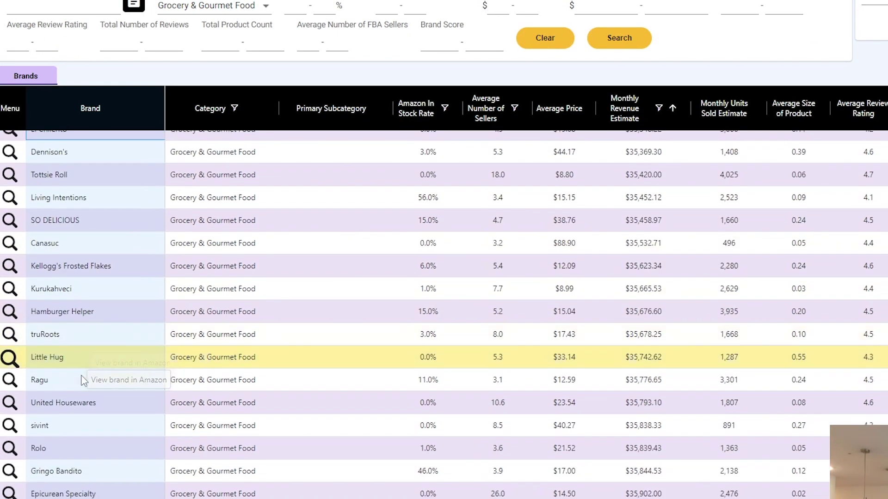
{"action": "scroll", "coordinate": [79, 377], "scroll_direction": "down", "scroll_amount": 1}
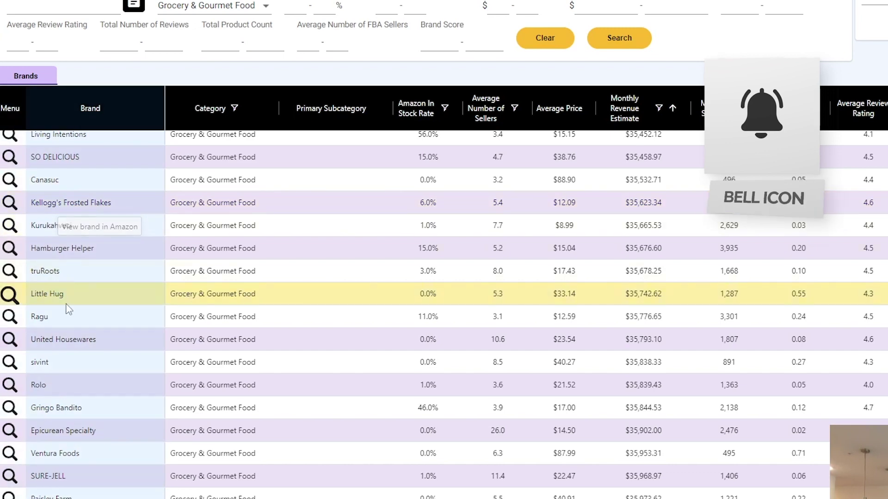
{"action": "scroll", "coordinate": [72, 323], "scroll_direction": "down", "scroll_amount": 2}
{"action": "scroll", "coordinate": [72, 324], "scroll_direction": "down", "scroll_amount": 2}
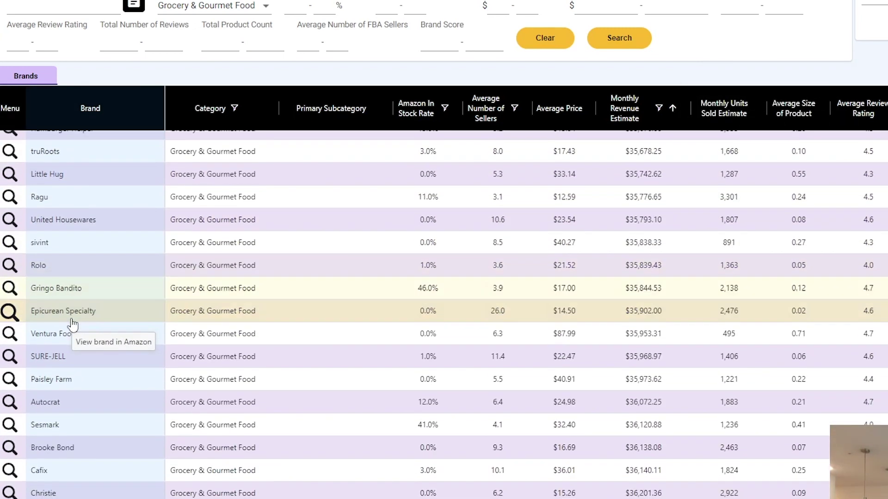
{"action": "left_click", "coordinate": [57, 377]}
{"action": "scroll", "coordinate": [57, 380], "scroll_direction": "down", "scroll_amount": 2}
{"action": "scroll", "coordinate": [58, 380], "scroll_direction": "down", "scroll_amount": 1}
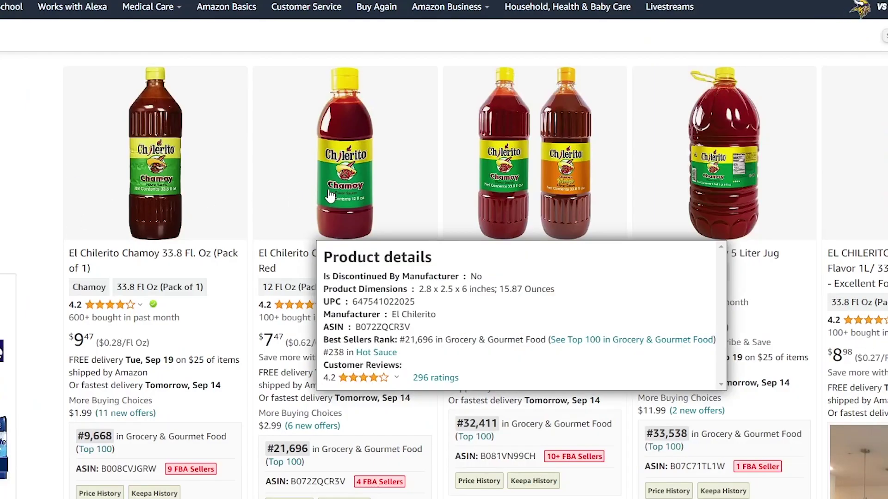
Step: Examine the price history graphs, sales ranks and FBA seller counts of the first four El Chilerito chamoy listings
{"action": "mouse_move", "coordinate": [515, 172]}
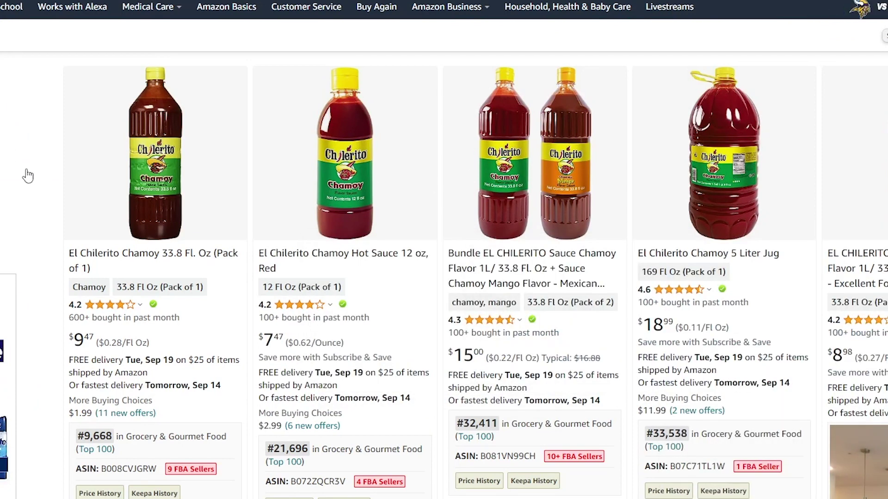
{"action": "scroll", "coordinate": [28, 176], "scroll_direction": "down", "scroll_amount": 1}
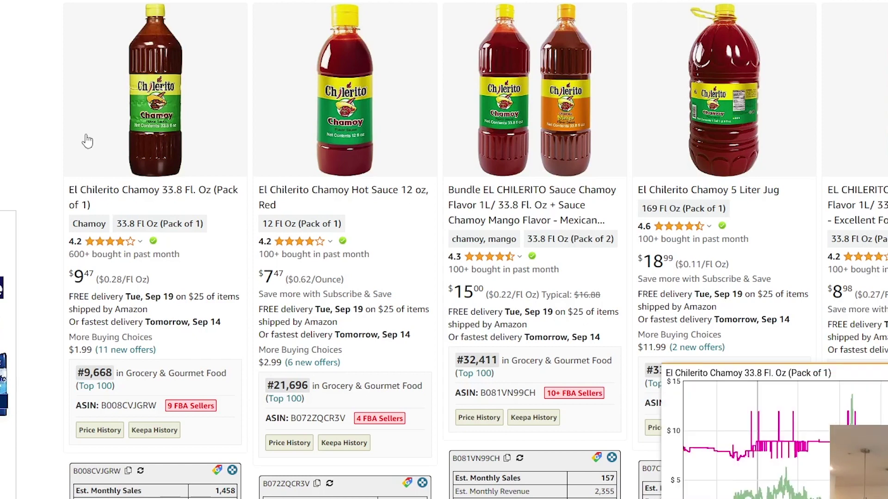
{"action": "mouse_move", "coordinate": [124, 121]}
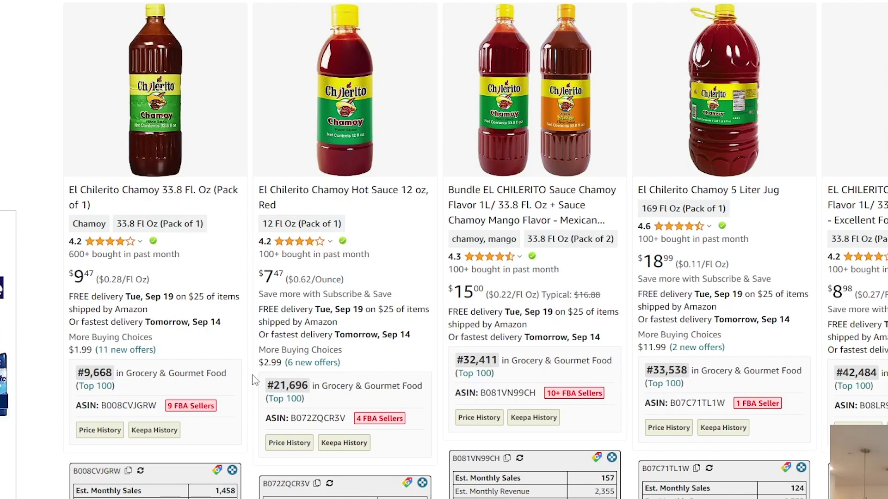
{"action": "mouse_move", "coordinate": [200, 196]}
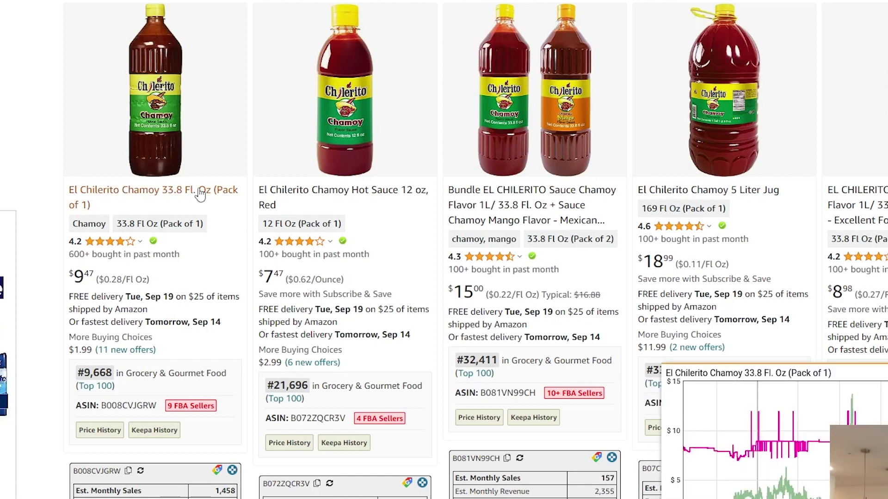
{"action": "mouse_move", "coordinate": [291, 195]}
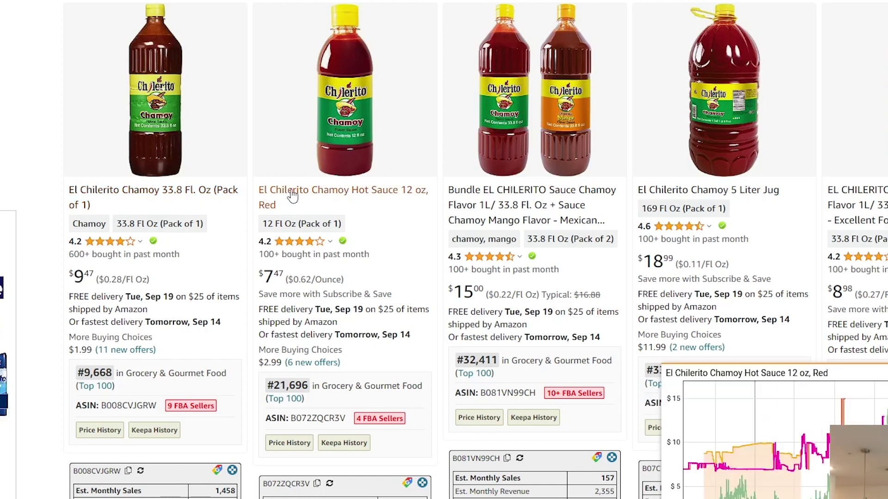
{"action": "mouse_move", "coordinate": [476, 199]}
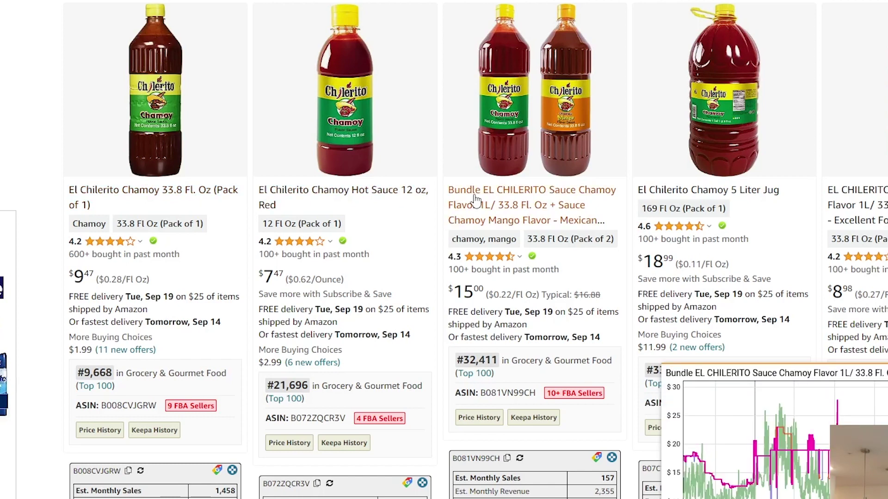
{"action": "mouse_move", "coordinate": [654, 192]}
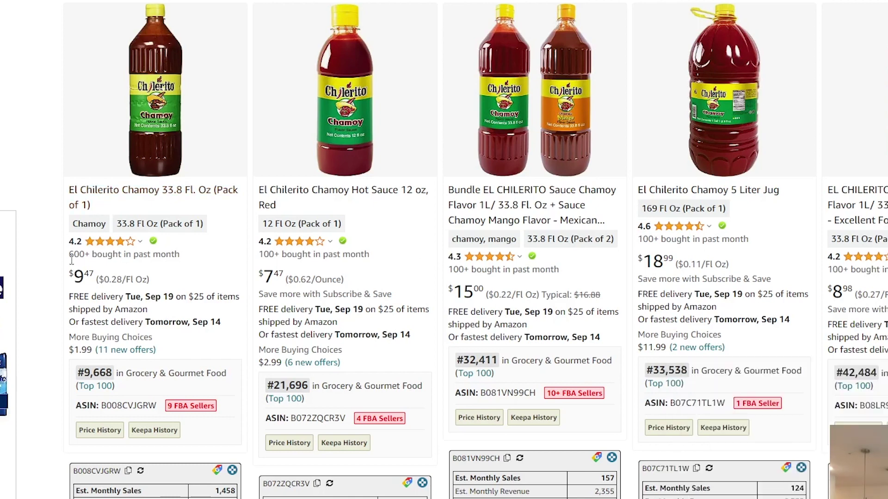
Step: Check the past-month purchase figures across the first row of El Chilerito products
{"action": "left_click_drag", "start_coordinate": [70, 259], "coordinate": [123, 256]}
{"action": "left_click", "coordinate": [123, 255]}
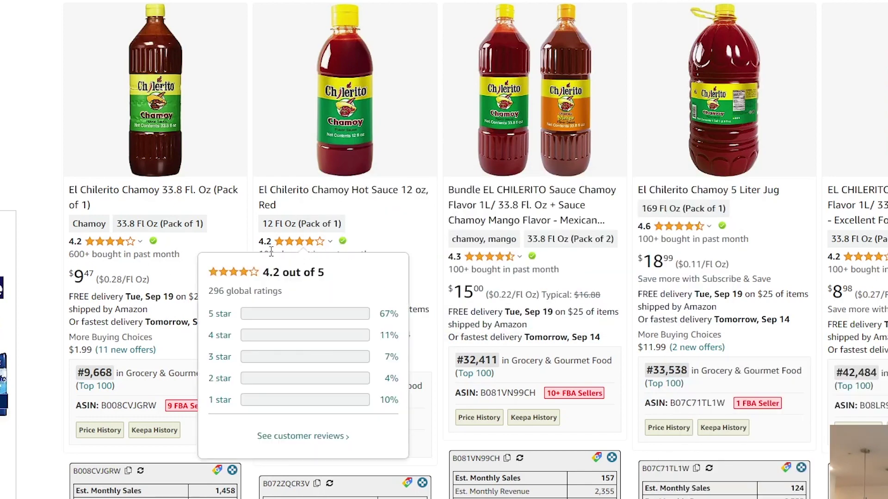
{"action": "left_click_drag", "start_coordinate": [446, 277], "coordinate": [514, 271]}
{"action": "left_click_drag", "start_coordinate": [641, 239], "coordinate": [707, 240]}
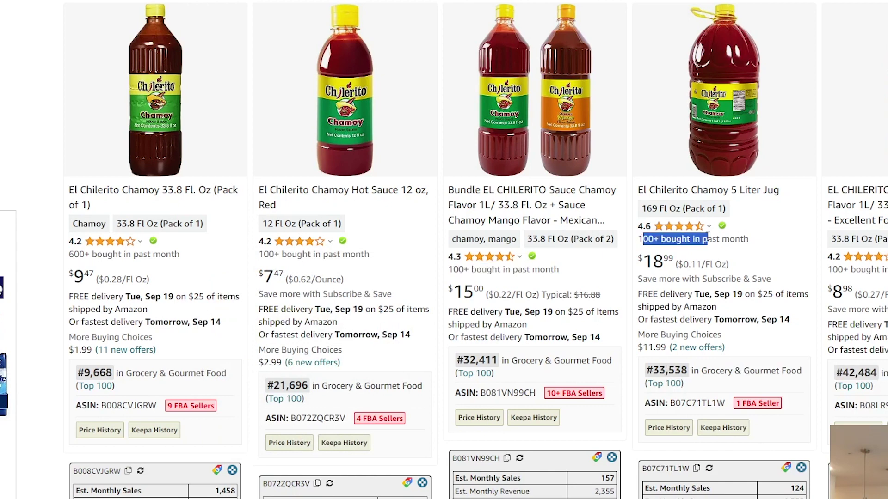
{"action": "mouse_move", "coordinate": [832, 270]}
{"action": "left_mouse_down"}
{"action": "mouse_move", "coordinate": [886, 271]}
{"action": "mouse_move", "coordinate": [829, 275]}
{"action": "left_mouse_up"}
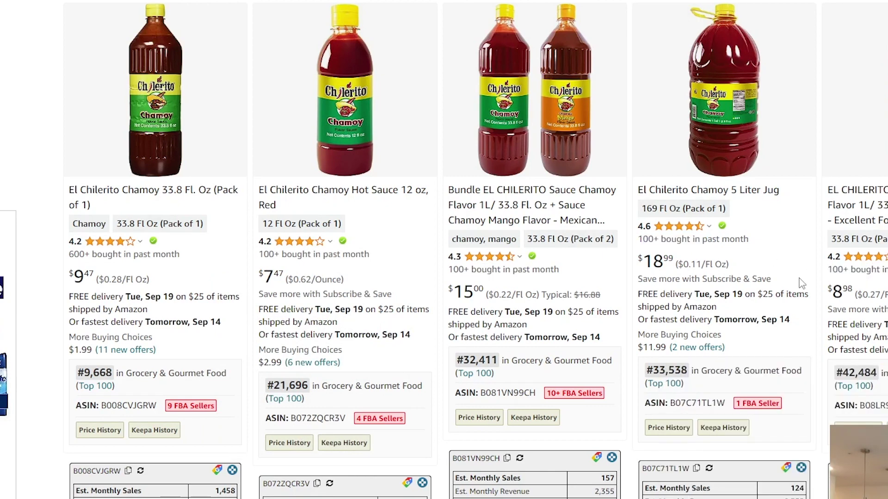
Step: Look over the El Chilerito products further down the results and view the product details of the 12 oz hot sauce
{"action": "scroll", "coordinate": [694, 300], "scroll_direction": "down", "scroll_amount": 10}
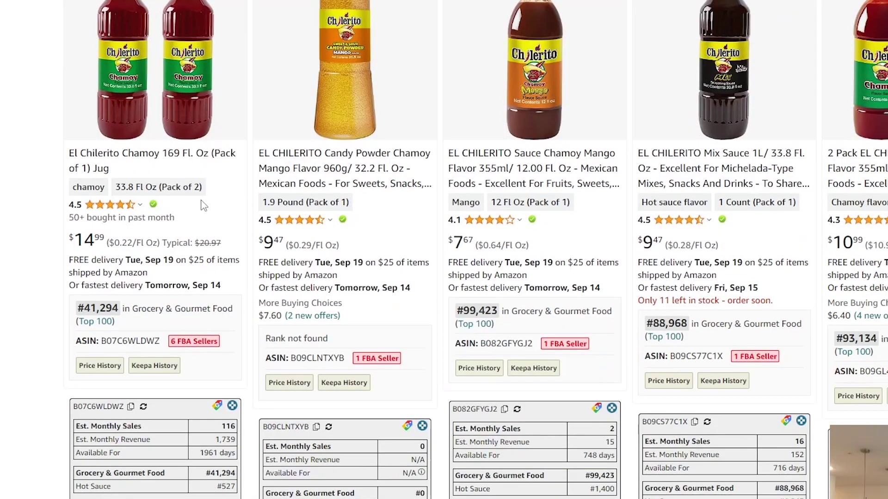
{"action": "scroll", "coordinate": [204, 203], "scroll_direction": "up", "scroll_amount": 10}
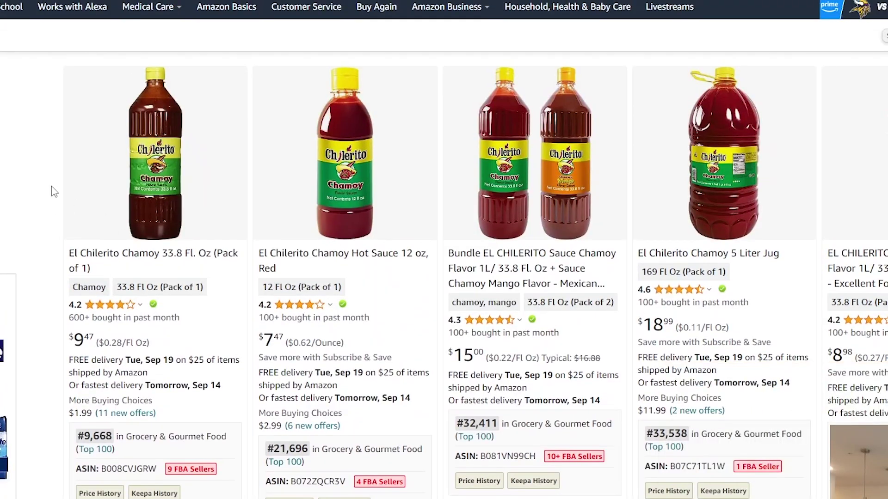
{"action": "mouse_move", "coordinate": [358, 171]}
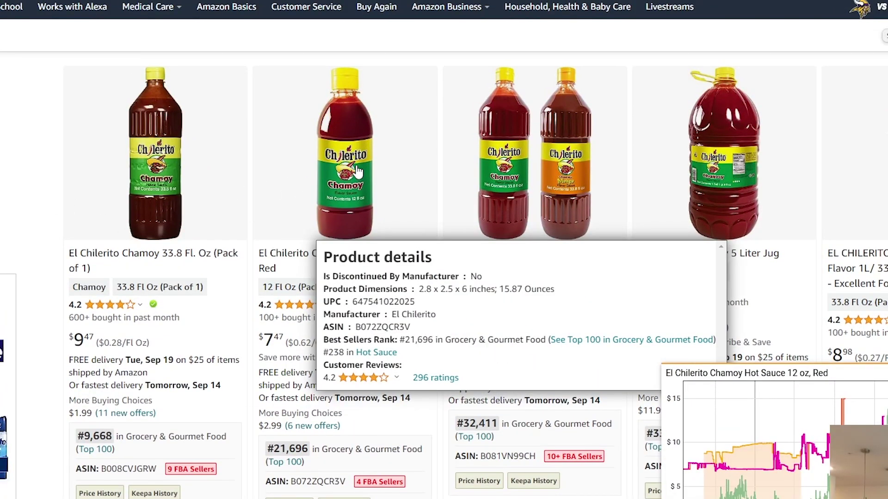